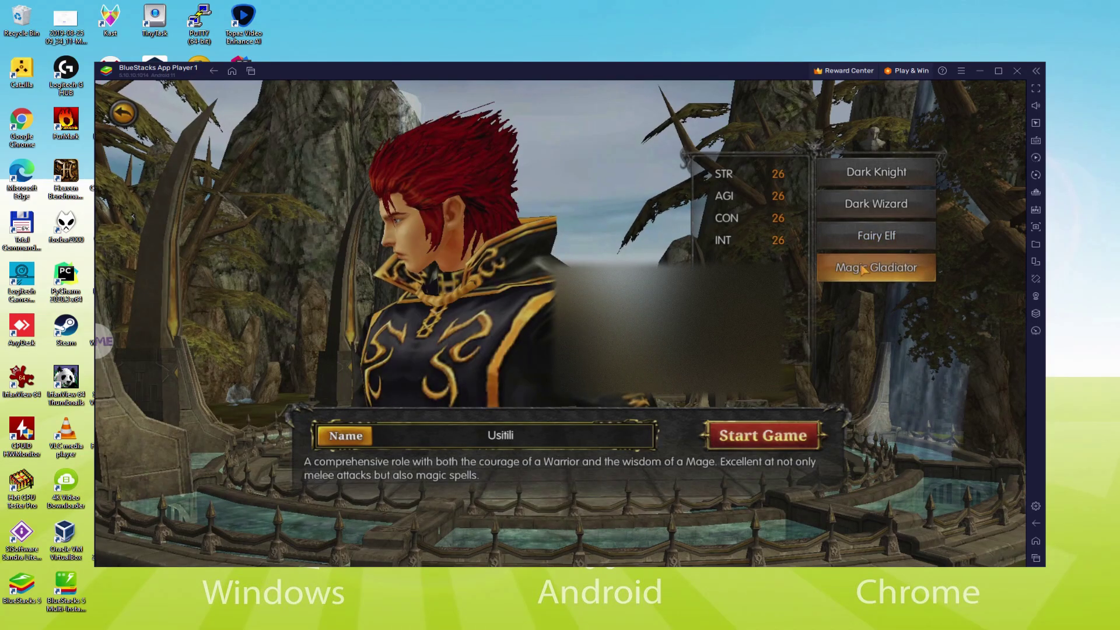
Compare the Dark Wizard and Dark Knight classes, choose Fairy Elf and start the game.
{"action": "left_click", "coordinate": [876, 205]}
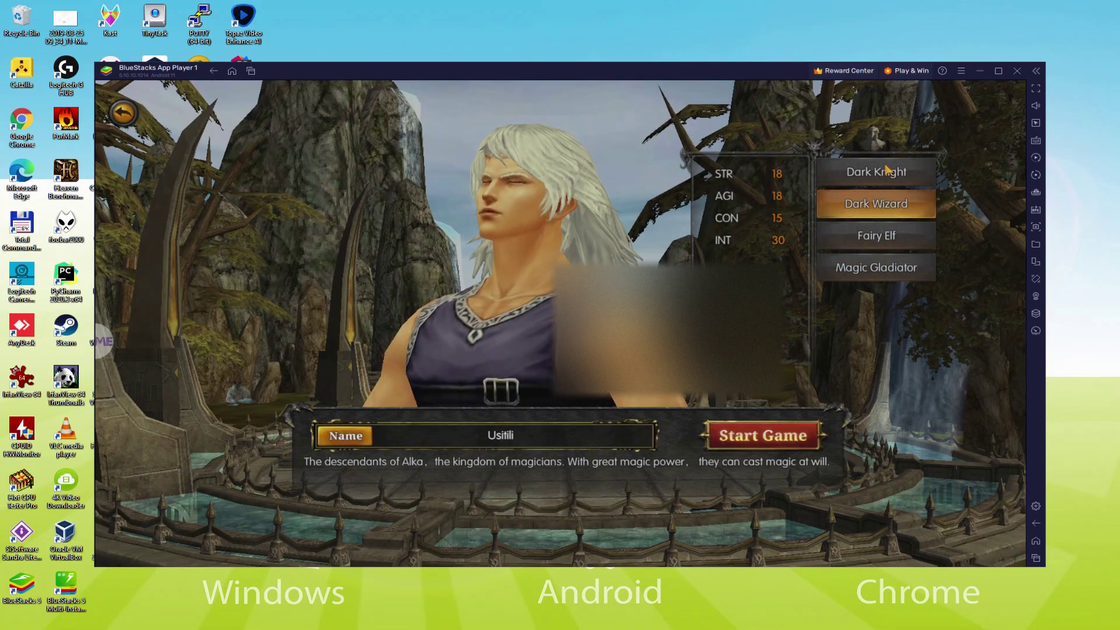
{"action": "left_click", "coordinate": [886, 171]}
{"action": "left_click", "coordinate": [875, 236]}
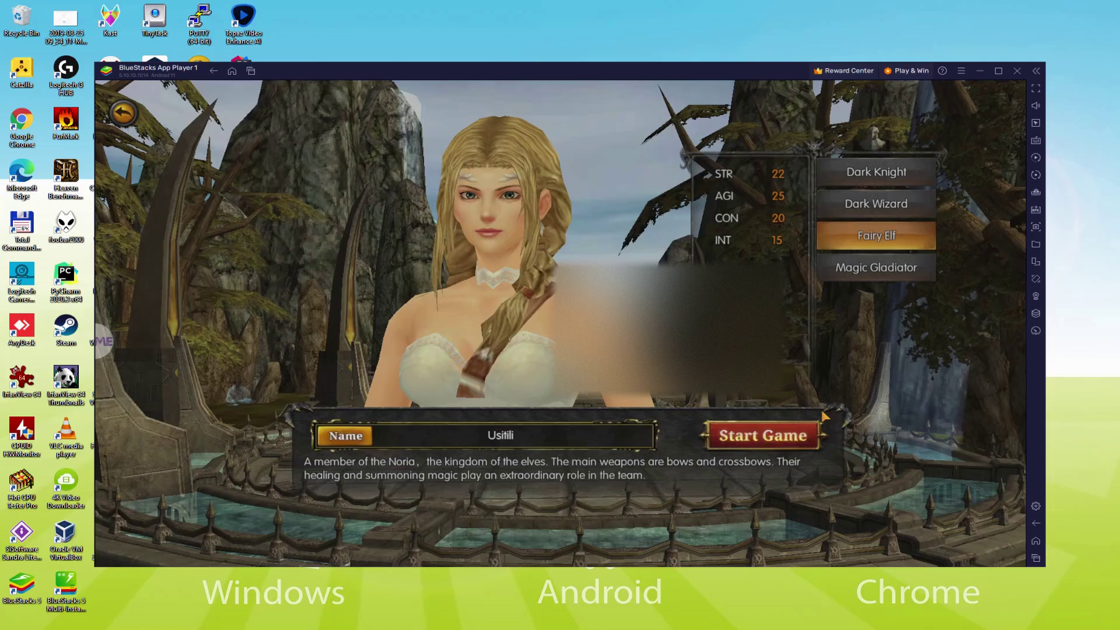
{"action": "left_click", "coordinate": [775, 443]}
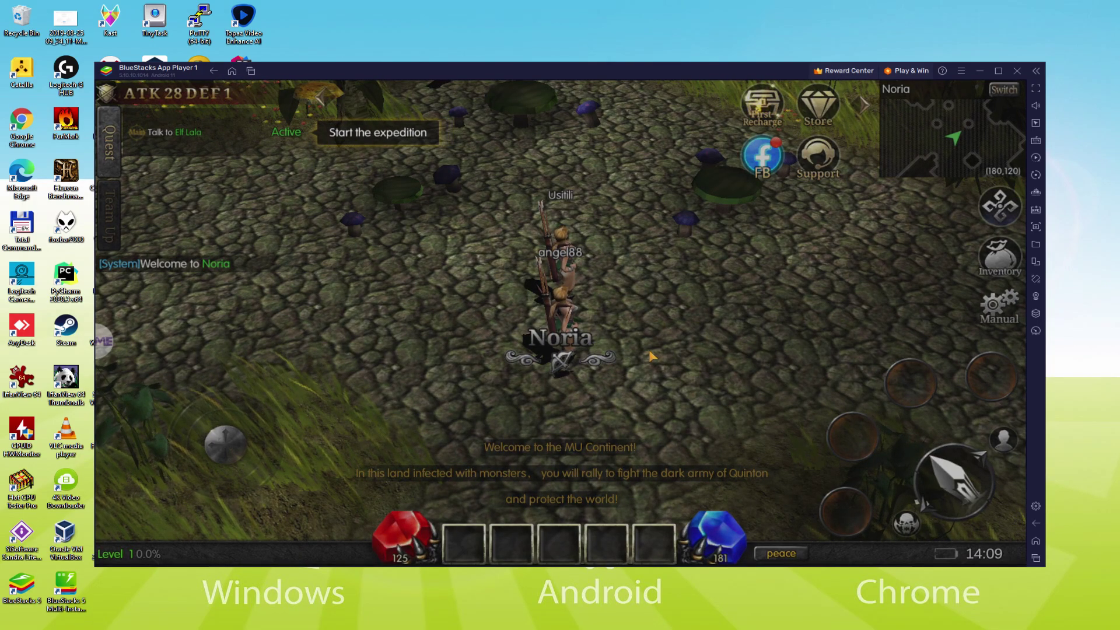
Start the expedition quest with auto navigation and claim its rewards in the Quest dialog.
{"action": "left_click", "coordinate": [303, 136]}
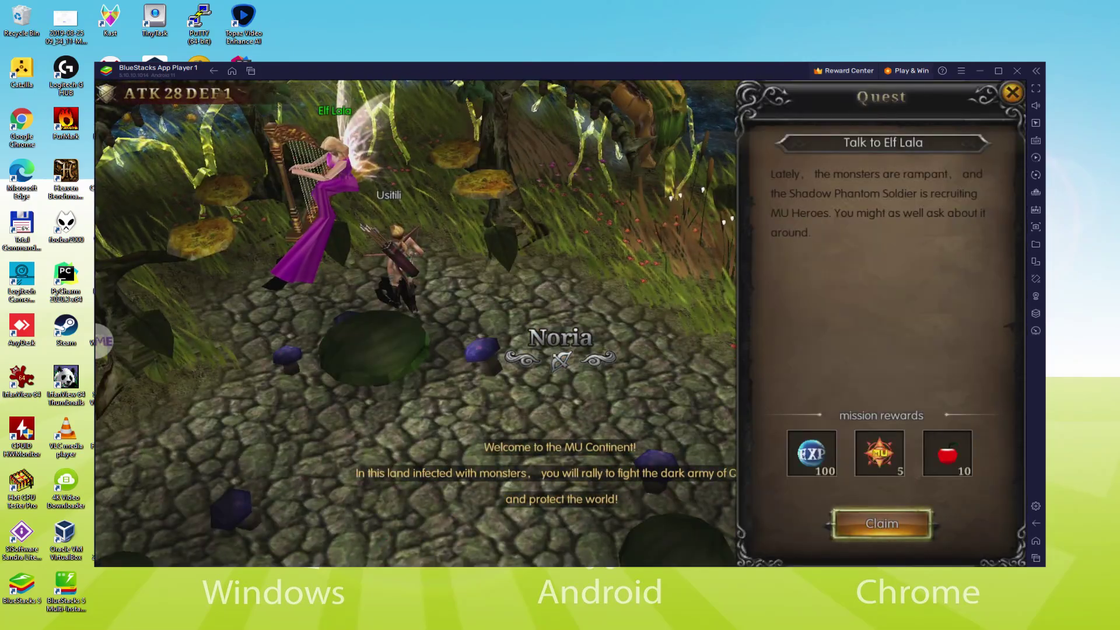
{"action": "left_click", "coordinate": [881, 523]}
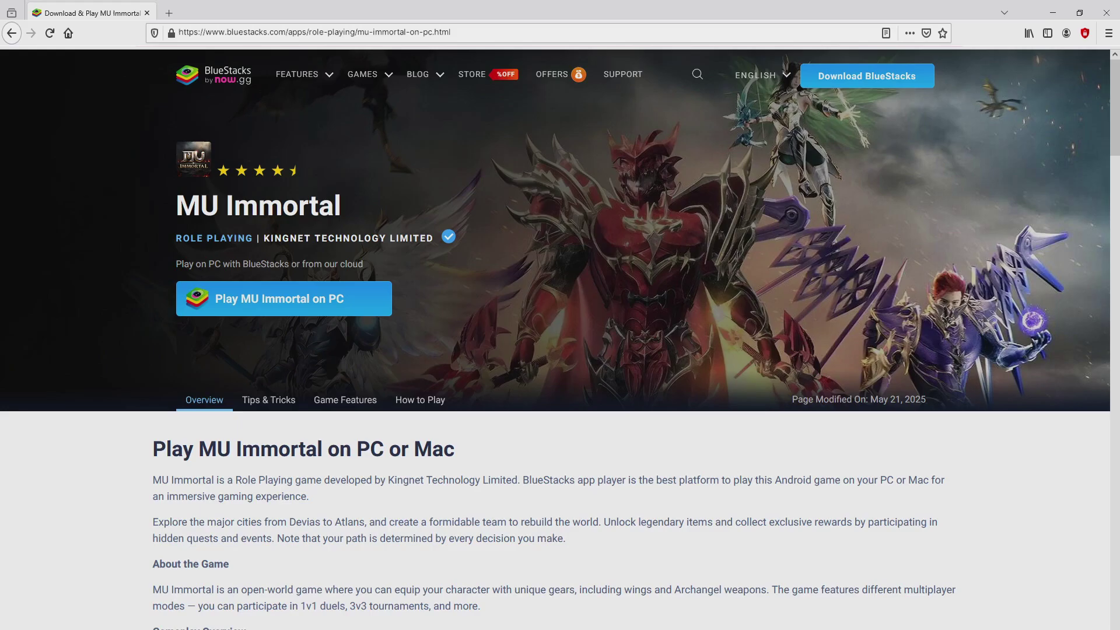
{"action": "scroll", "coordinate": [560, 350], "scroll_direction": "down", "scroll_amount": 2}
{"action": "scroll", "coordinate": [561, 349], "scroll_direction": "down", "scroll_amount": 5}
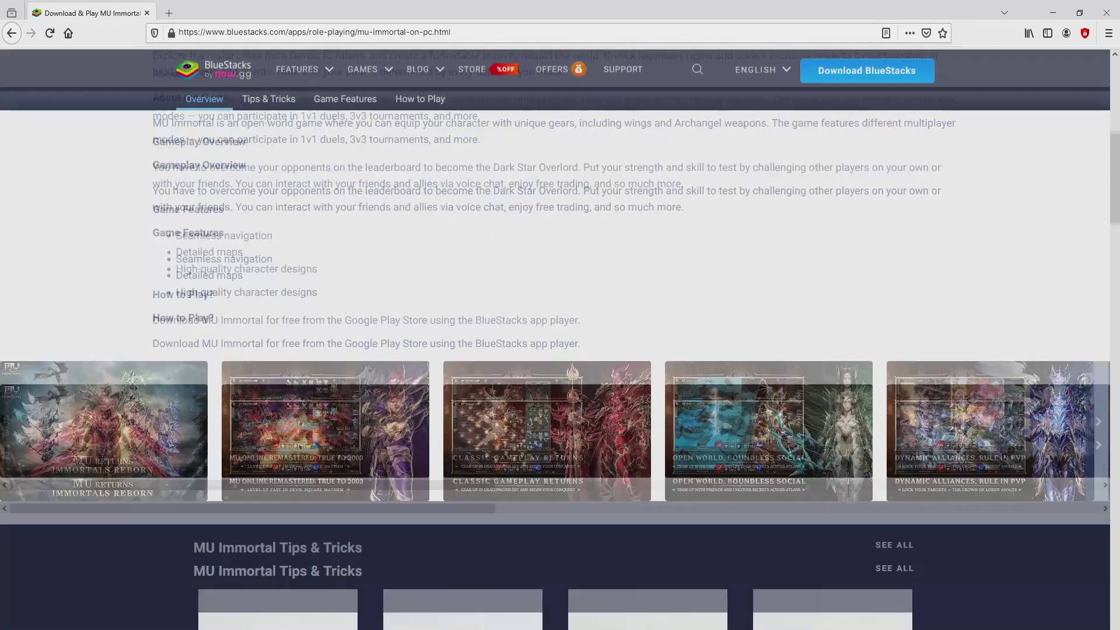
{"action": "scroll", "coordinate": [560, 350], "scroll_direction": "down", "scroll_amount": 5}
{"action": "scroll", "coordinate": [561, 350], "scroll_direction": "down", "scroll_amount": 5}
{"action": "scroll", "coordinate": [560, 349], "scroll_direction": "up", "scroll_amount": 1}
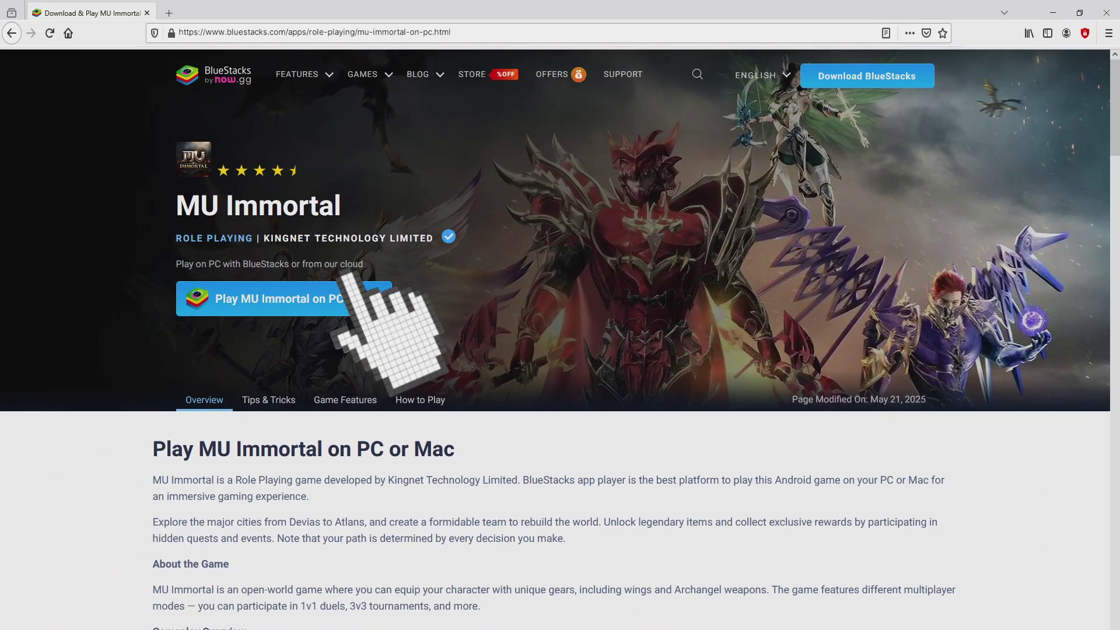
Download BluestacksInstaller.exe via 'Play MU Immortal on PC' on the BlueStacks site.
{"action": "left_click", "coordinate": [344, 292]}
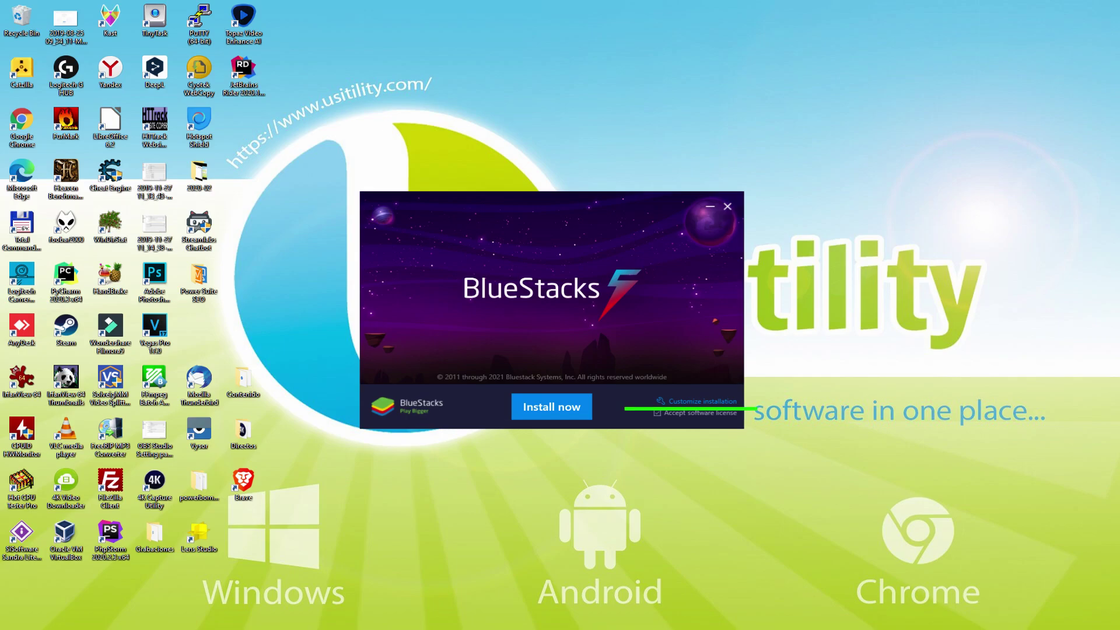
Review the custom installation data path and disk space, then return to the main installer view.
{"action": "left_click", "coordinate": [692, 401]}
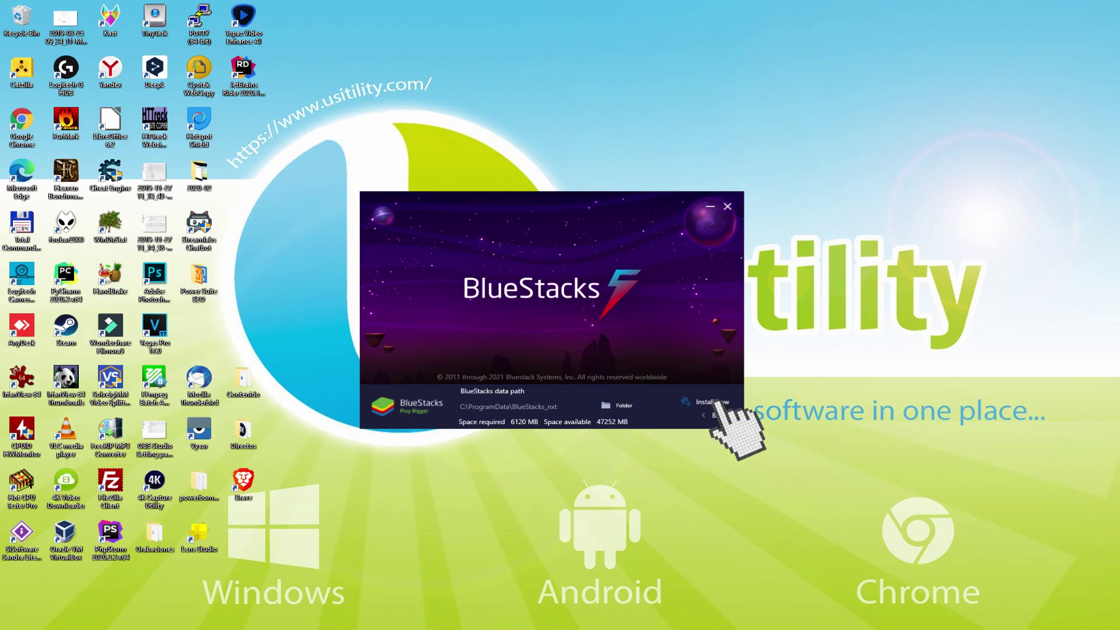
{"action": "left_click", "coordinate": [709, 414]}
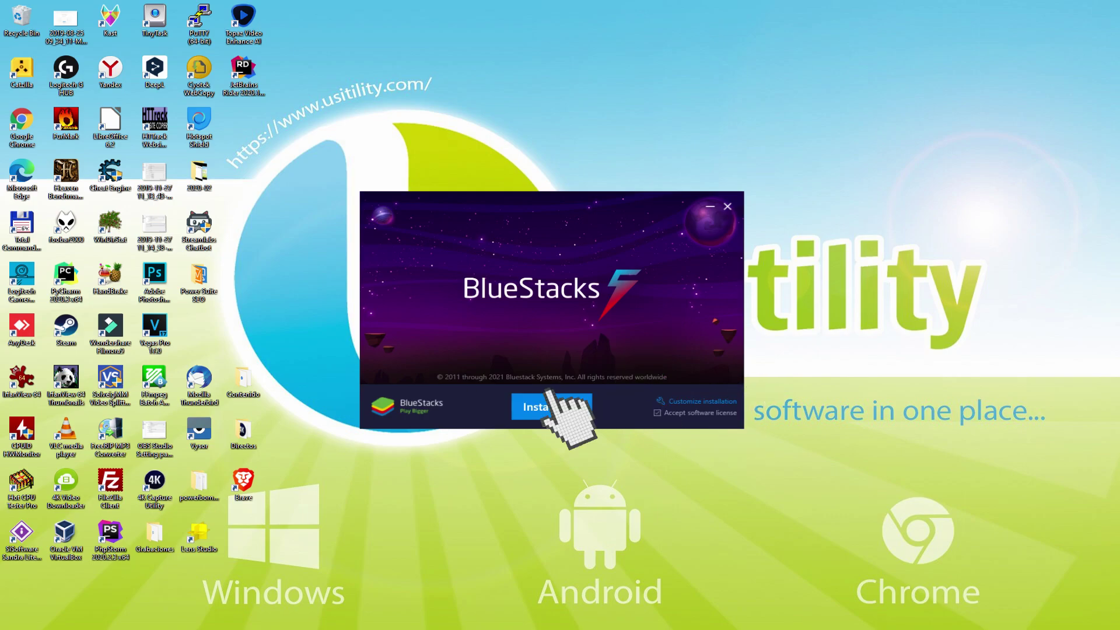
Start the BlueStacks 5 installation with Install now and let it launch on completion.
{"action": "left_click", "coordinate": [551, 407]}
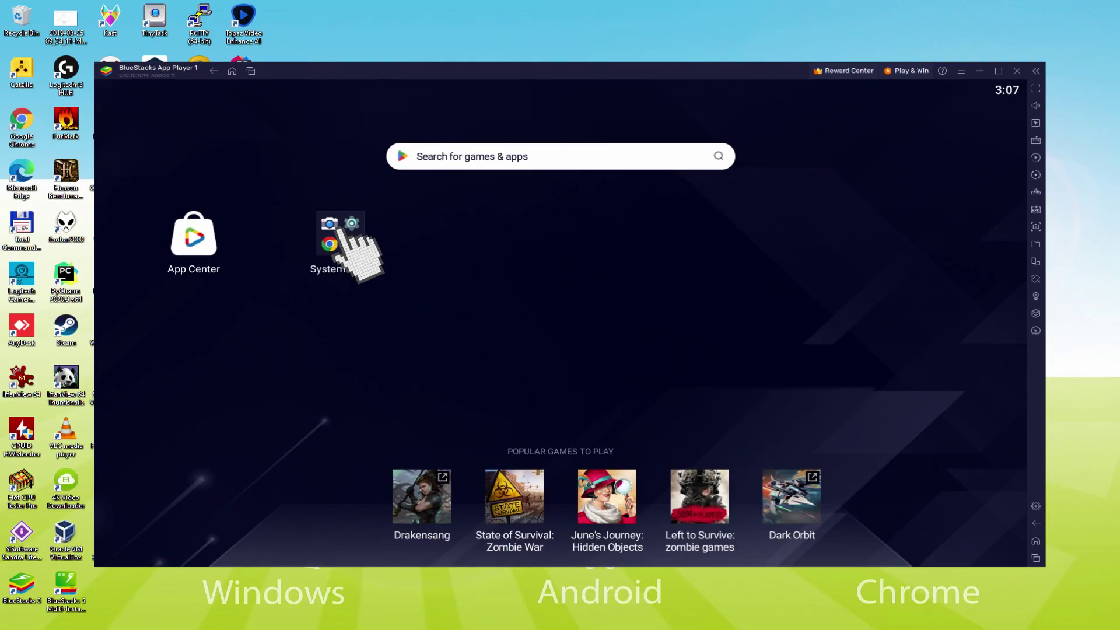
Launch the Play Store from the System apps folder to begin Google sign-in.
{"action": "left_click", "coordinate": [175, 250]}
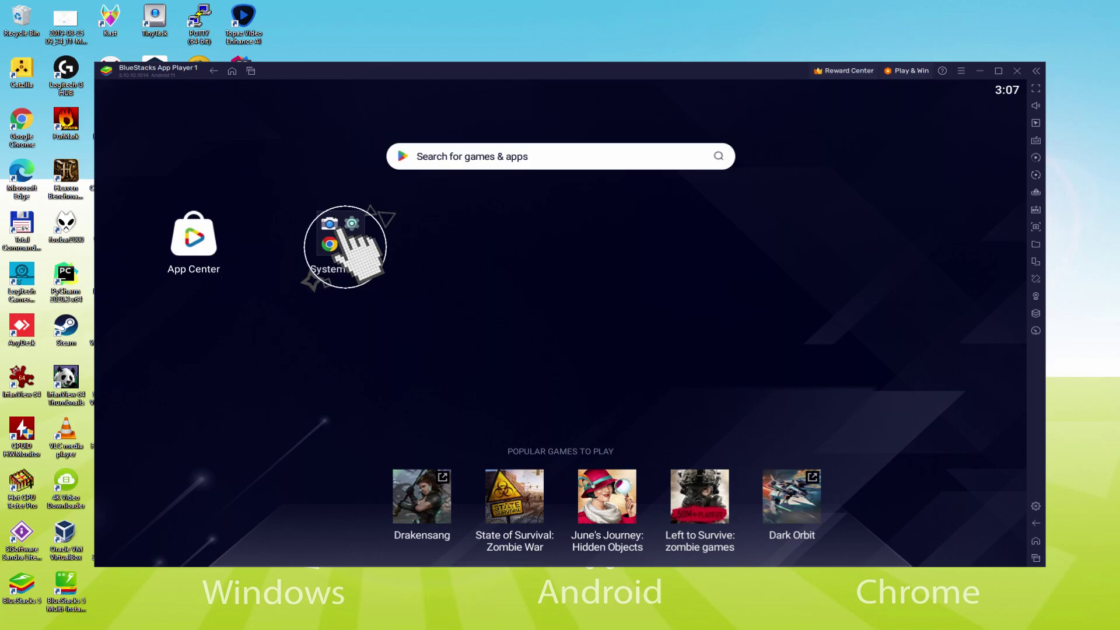
{"action": "left_click", "coordinate": [643, 301]}
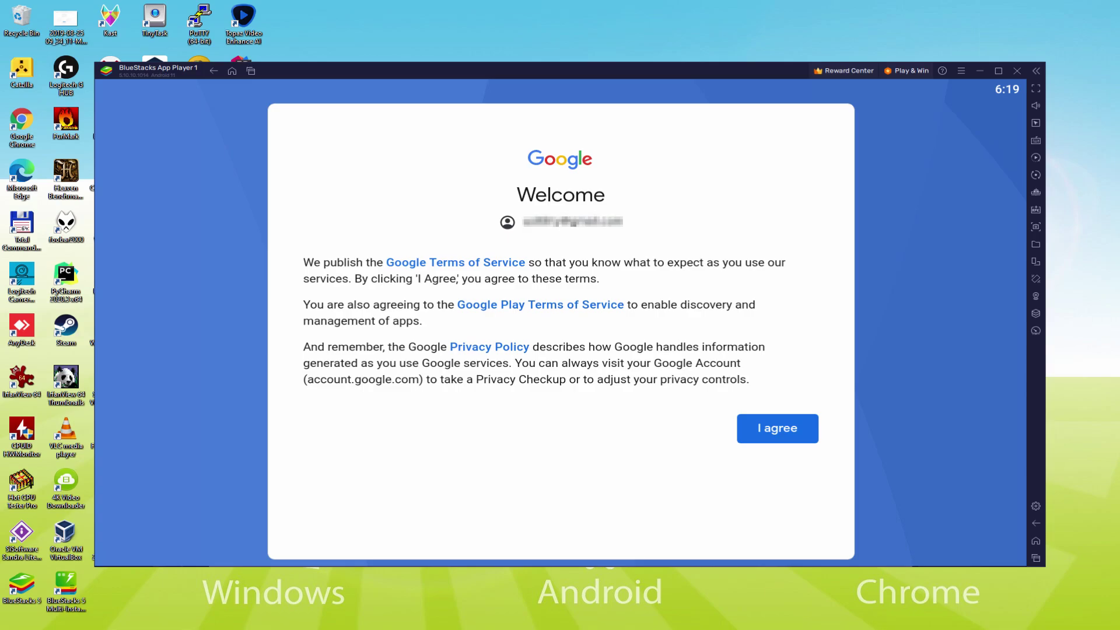
Accept Google's terms of service and switch off Back up to Google Drive.
{"action": "left_click", "coordinate": [776, 434]}
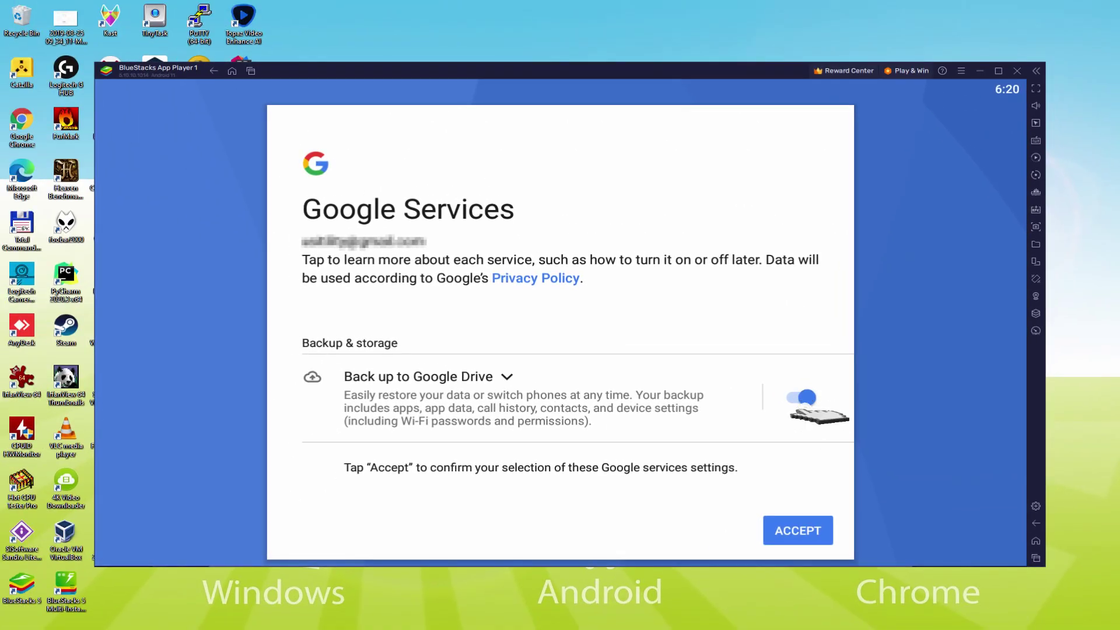
{"action": "left_click", "coordinate": [797, 398]}
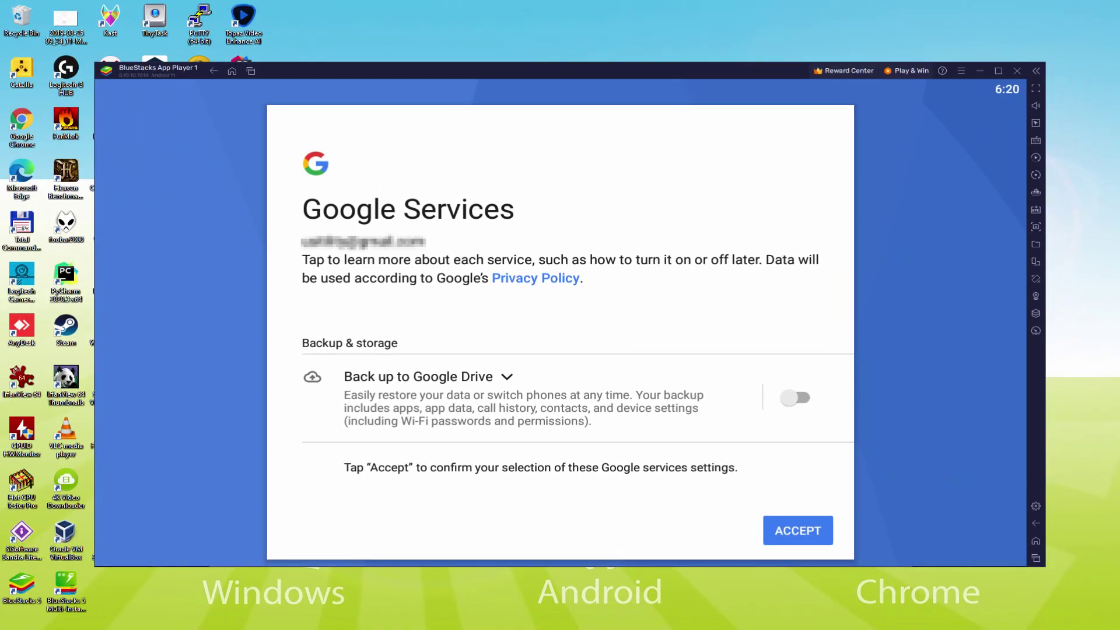
Accept the Google services settings and go to MU Immortal under Popular Games to Play.
{"action": "left_click", "coordinate": [798, 530]}
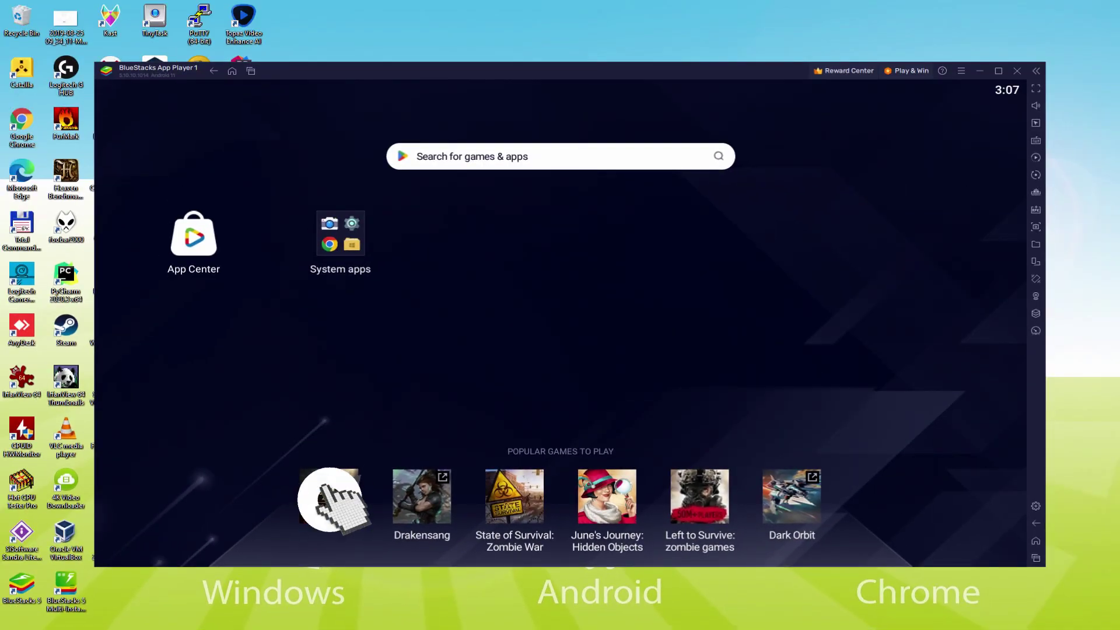
{"action": "left_click", "coordinate": [328, 494]}
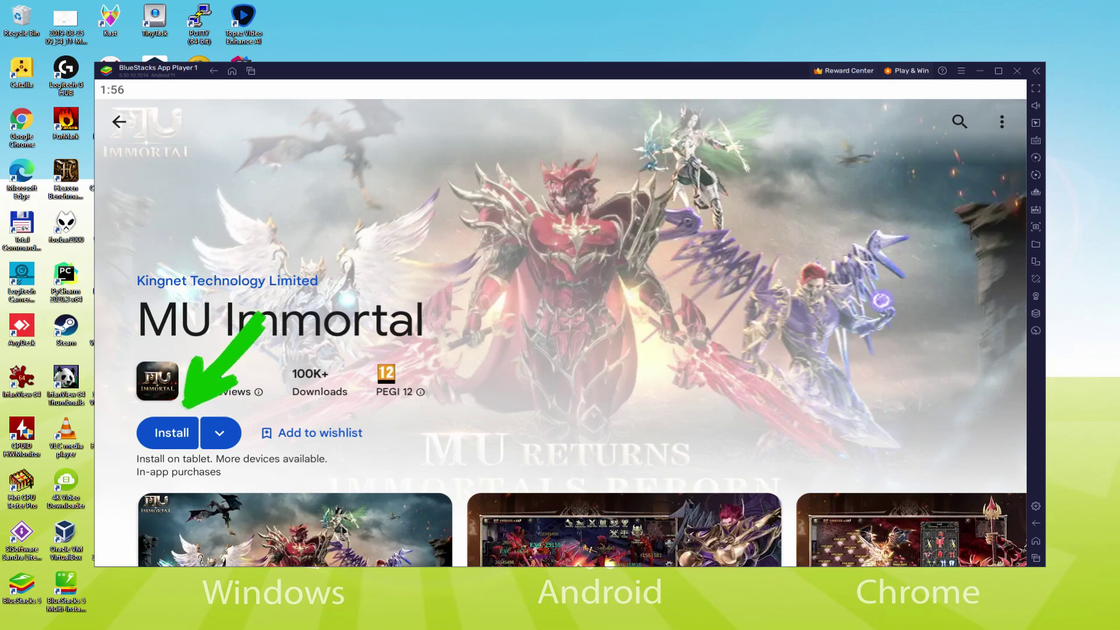
Install MU Immortal from its Play Store page and return to the BlueStacks home screen.
{"action": "left_click", "coordinate": [187, 427]}
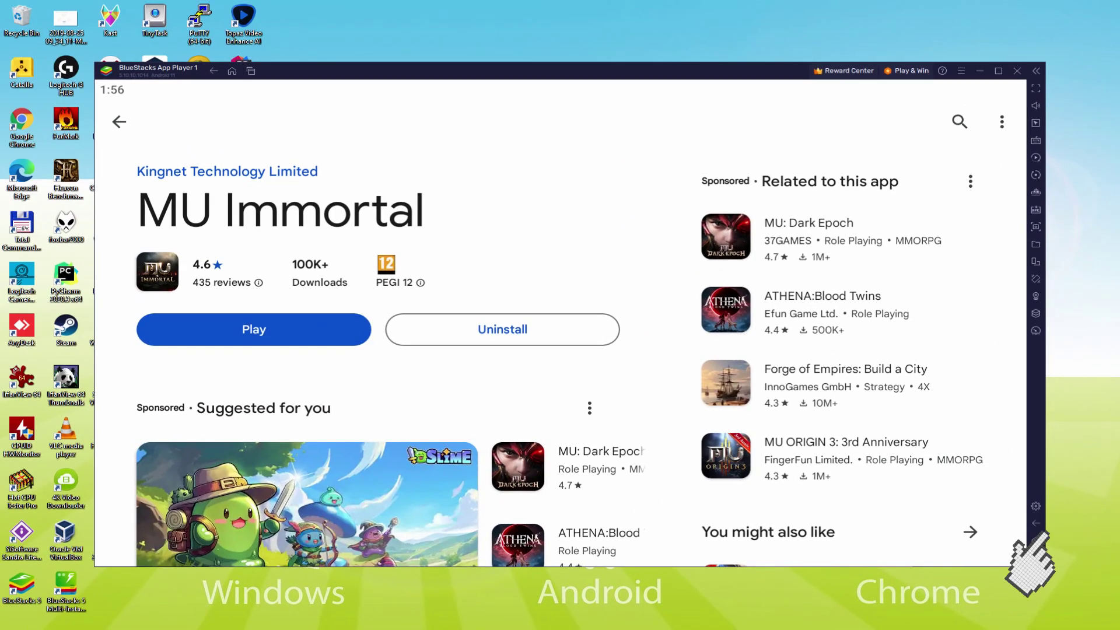
{"action": "left_click", "coordinate": [1034, 523]}
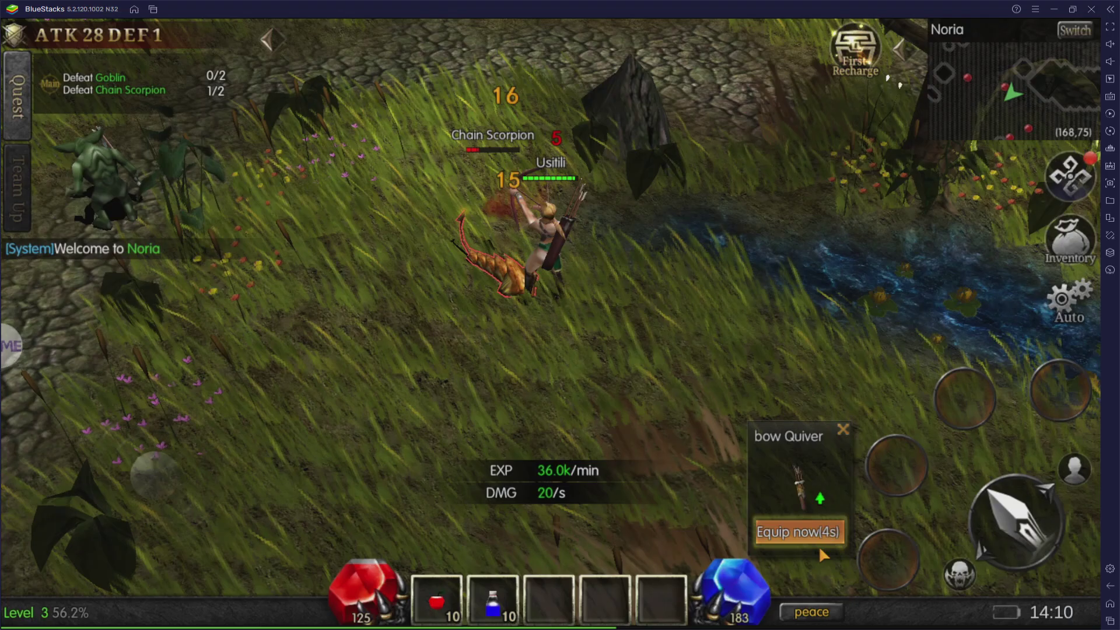
Equip the newly obtained Bow Quiver from its popup while playing the first quest.
{"action": "left_click", "coordinate": [801, 535]}
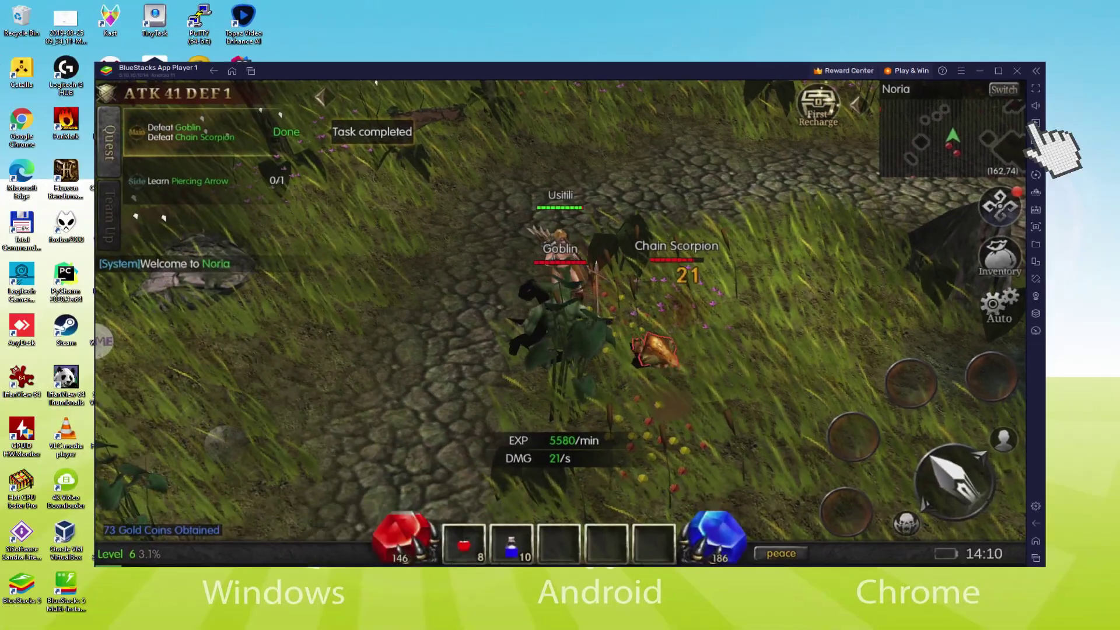
Show the keyboard and mouse controls editor with Ctrl+Shift+A, then close it to keep playing.
{"action": "key", "text": "ctrl+shift+a"}
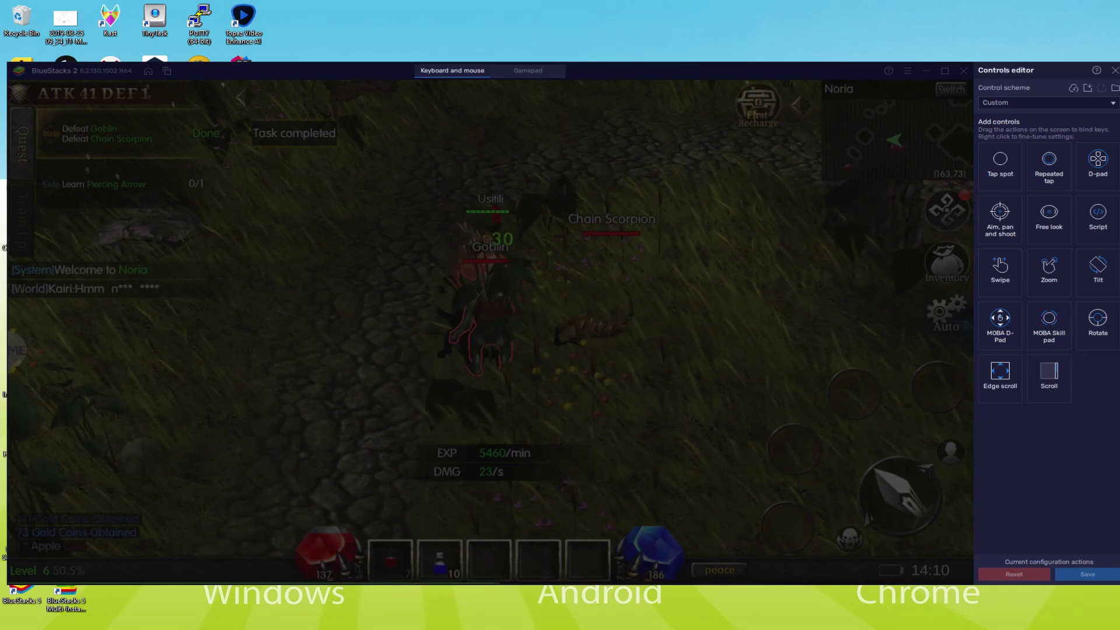
{"action": "left_click", "coordinate": [1107, 70]}
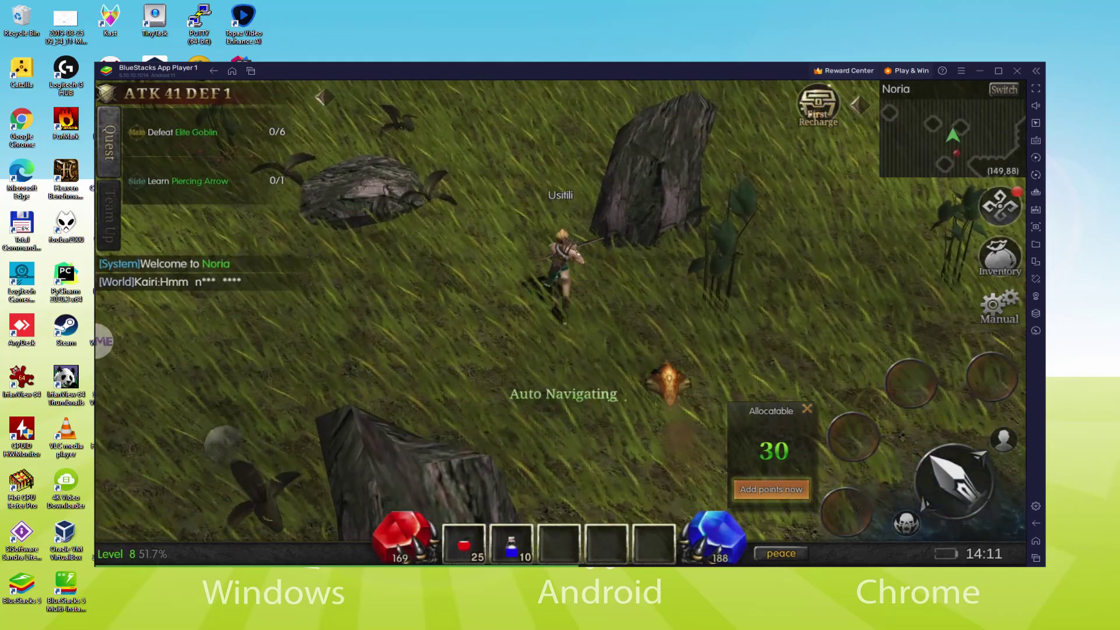
Allocate the 30 stat points using the recommended distribution and confirm.
{"action": "left_click", "coordinate": [771, 488]}
{"action": "left_click", "coordinate": [731, 180]}
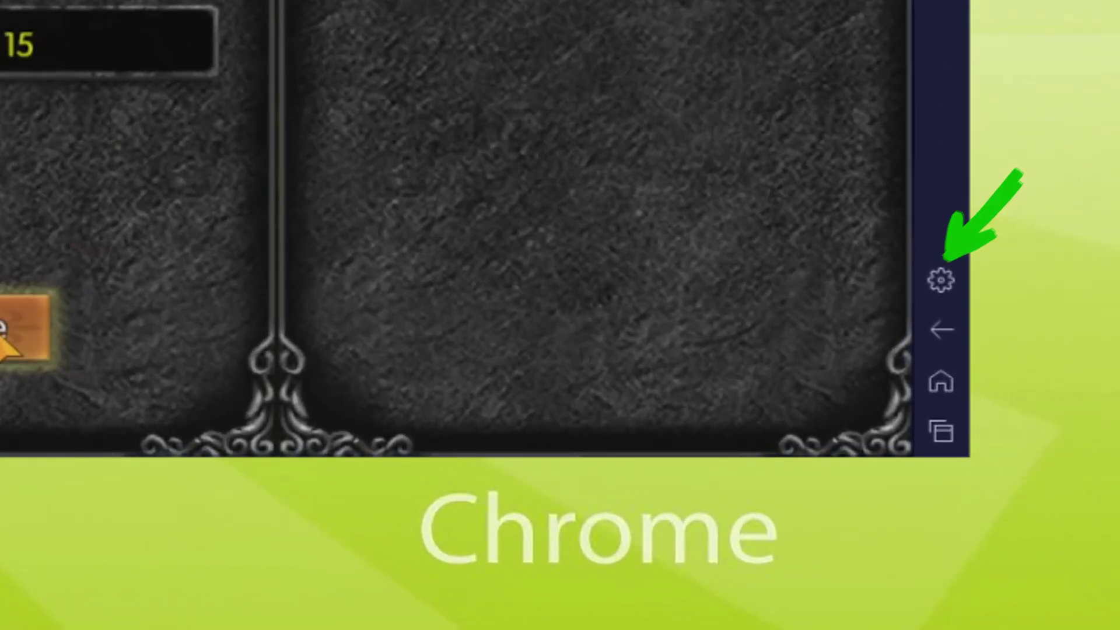
{"action": "left_click", "coordinate": [5, 337]}
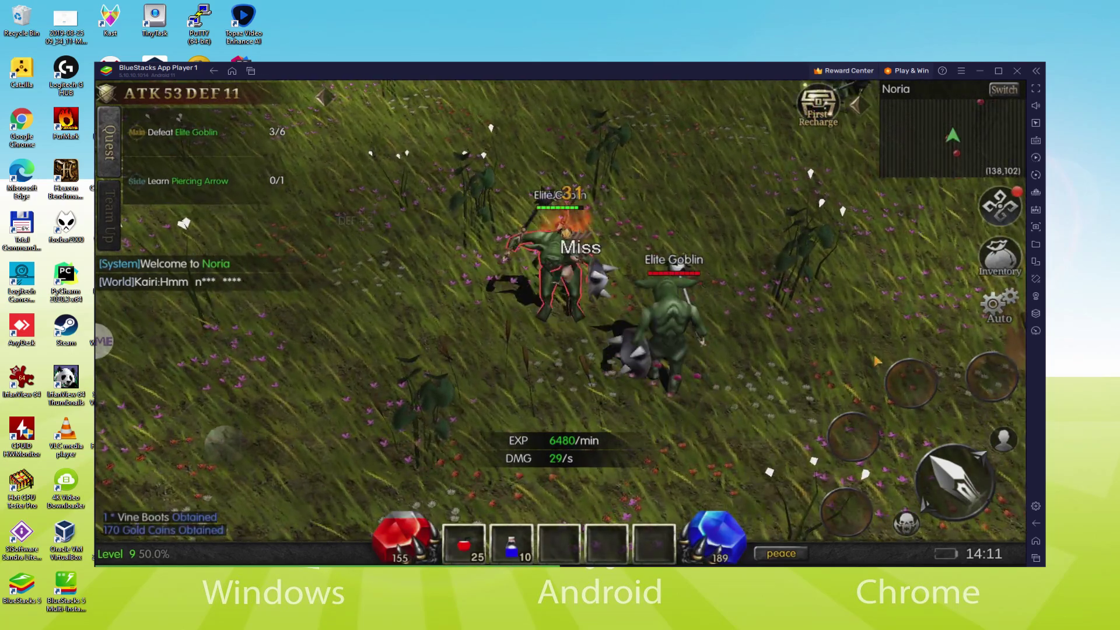
Briefly view the character's skill list with K and return to fighting.
{"action": "key", "text": "k"}
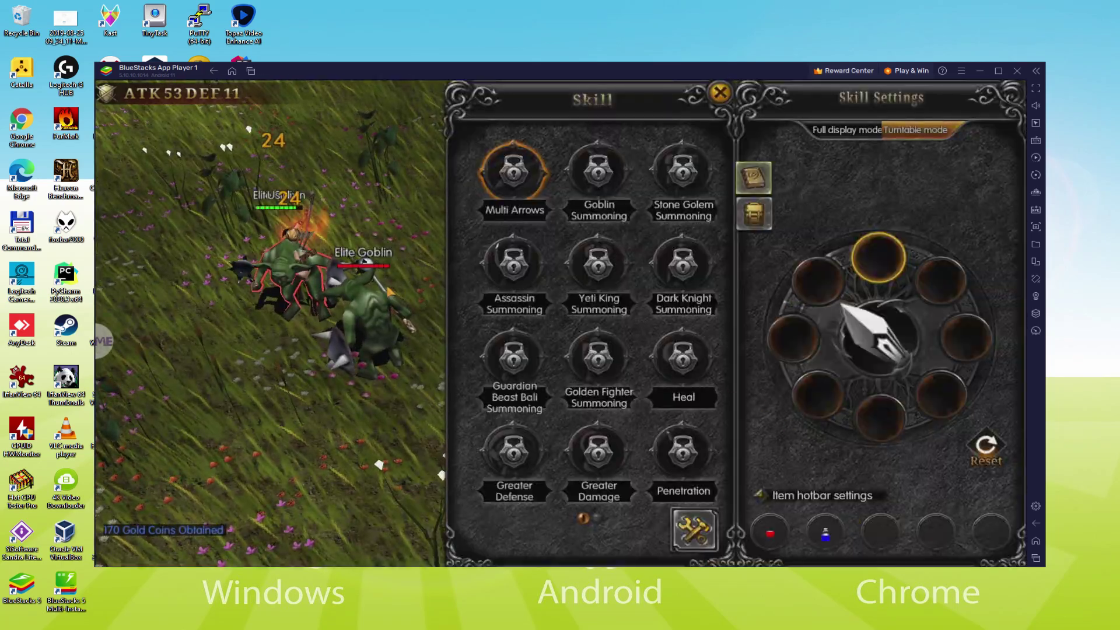
{"action": "key", "text": "Escape"}
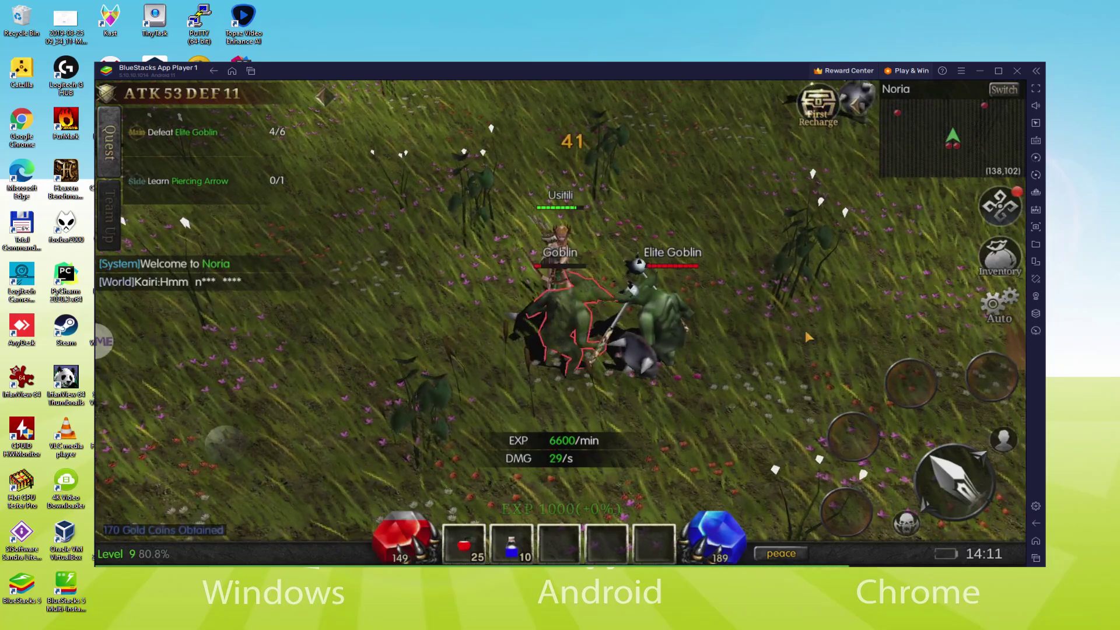